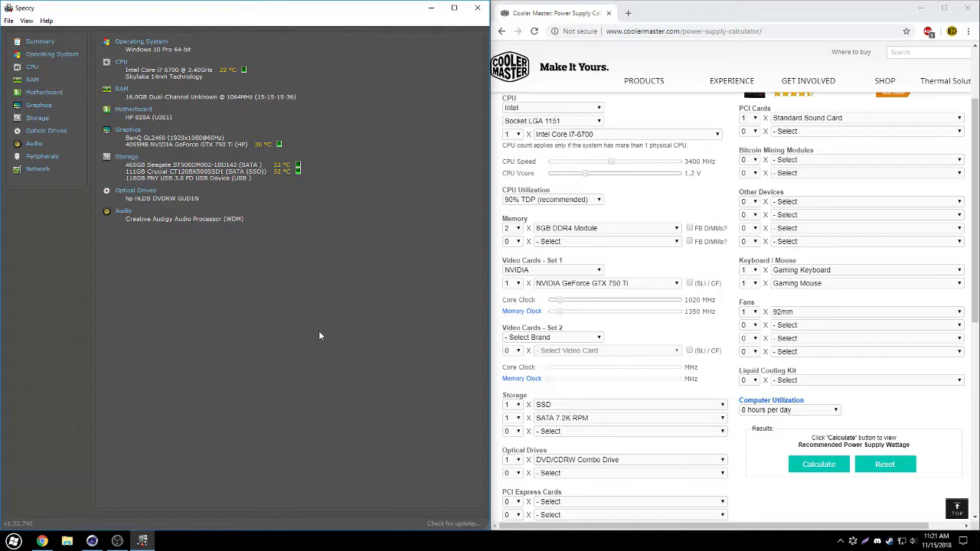
Highlight the build's CPU, 16.0GB dual-channel RAM, GTX 750 Ti and SSD entries
left_click_drag(126, 69, 192, 70)
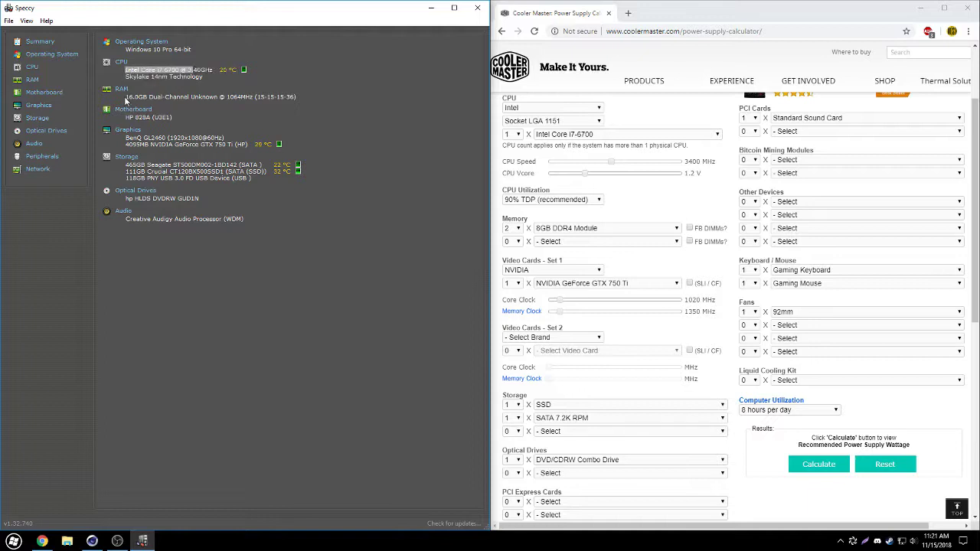
left_click_drag(125, 96, 193, 98)
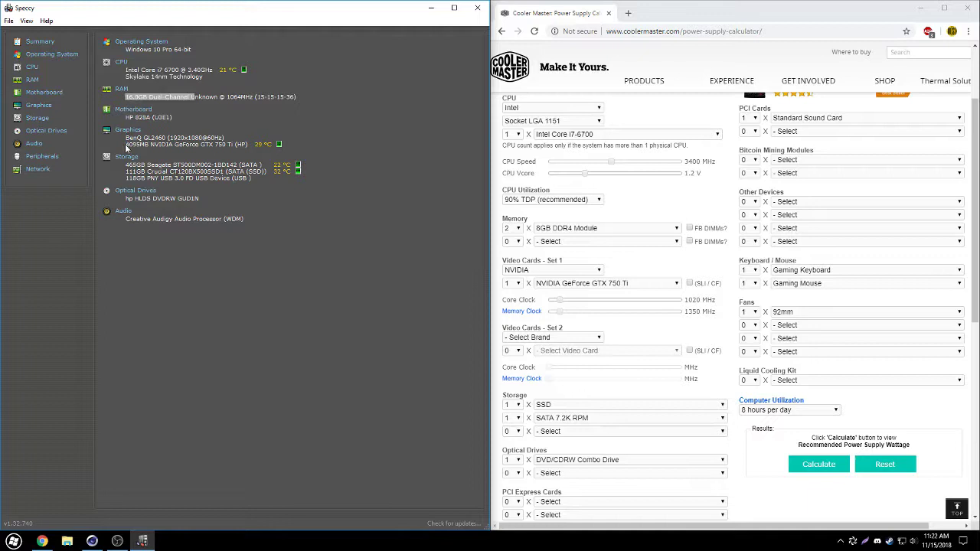
left_click_drag(125, 144, 235, 144)
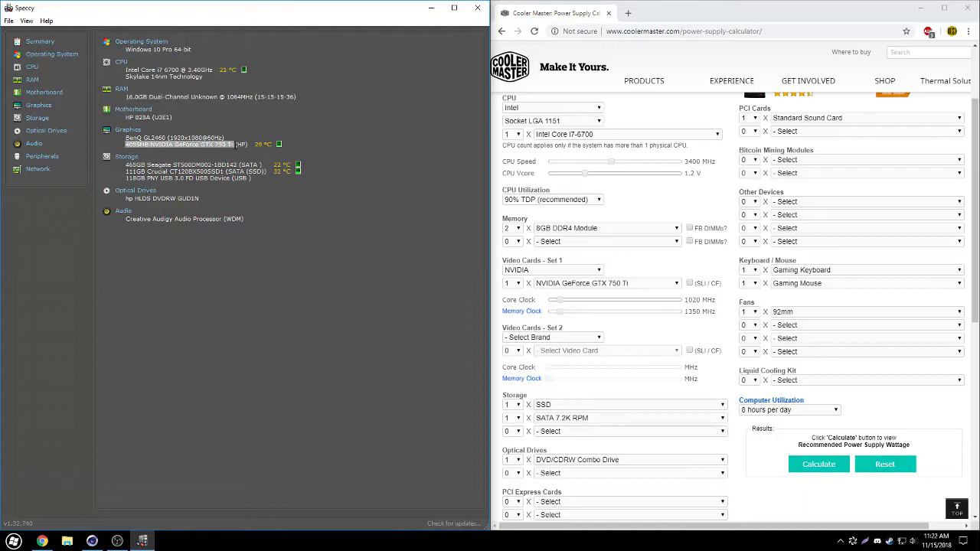
left_click_drag(126, 171, 174, 171)
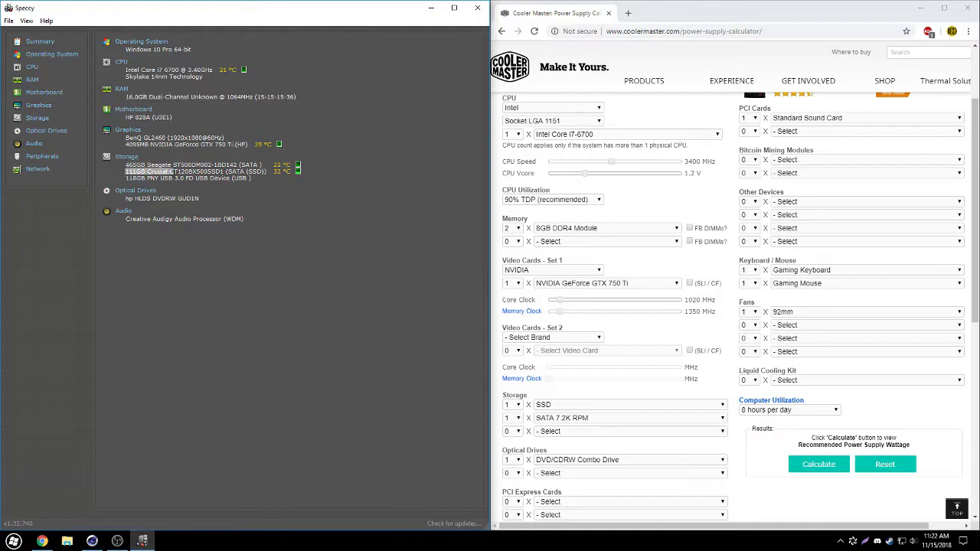
Calculate the PSU wattage, giving 295 W load and 345 W recommended
left_click(151, 171)
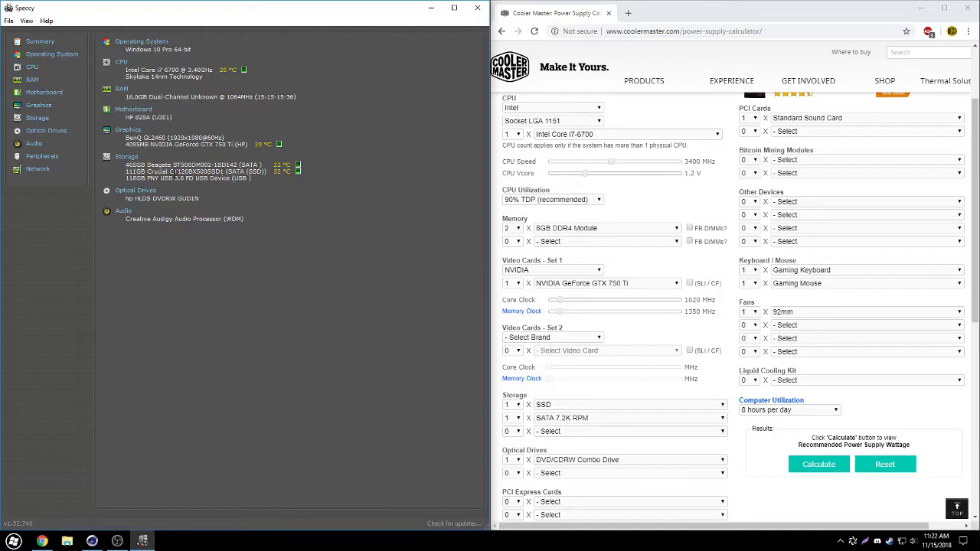
left_click(743, 463)
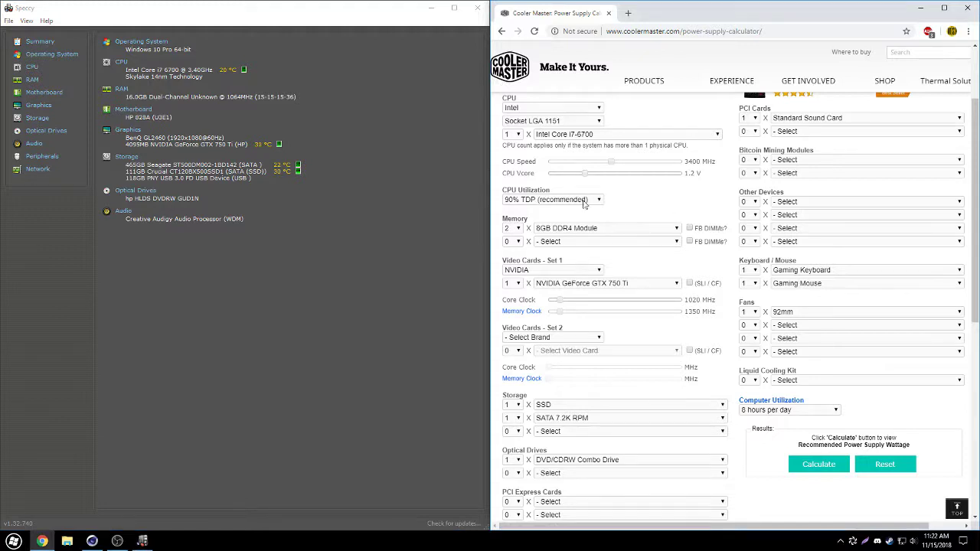
left_click(822, 468)
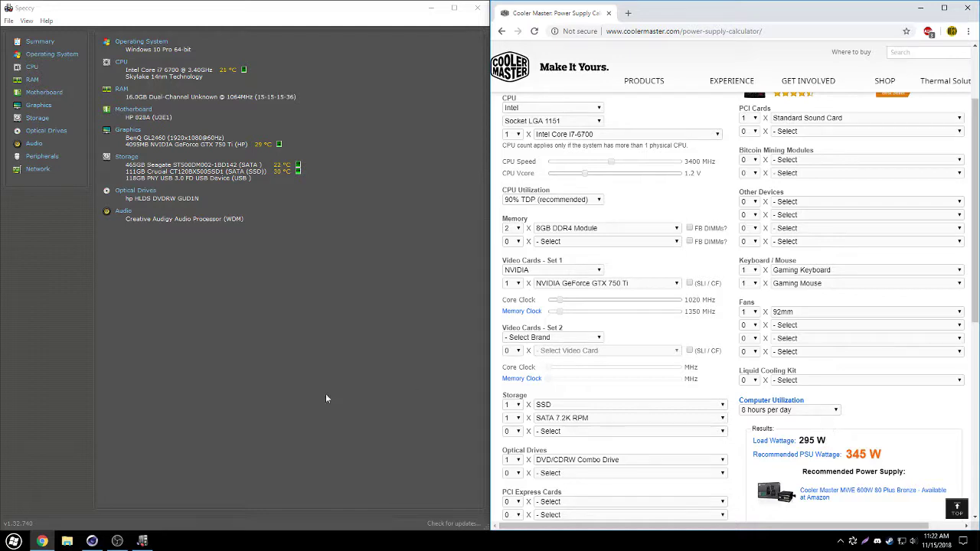
mouse_move(117, 542)
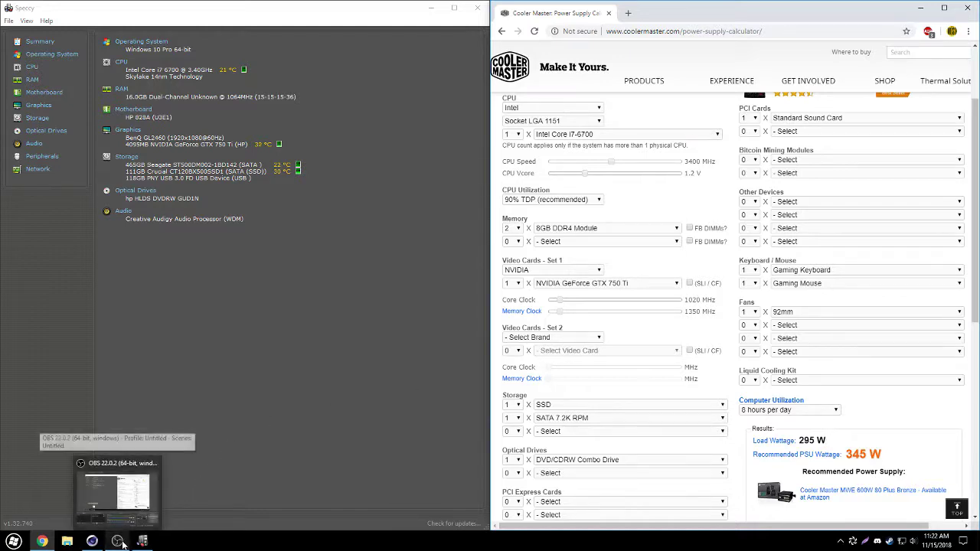
Bring the Cinebench R15 window forward to show its OpenGL and 802 cb CPU scores
left_click(92, 541)
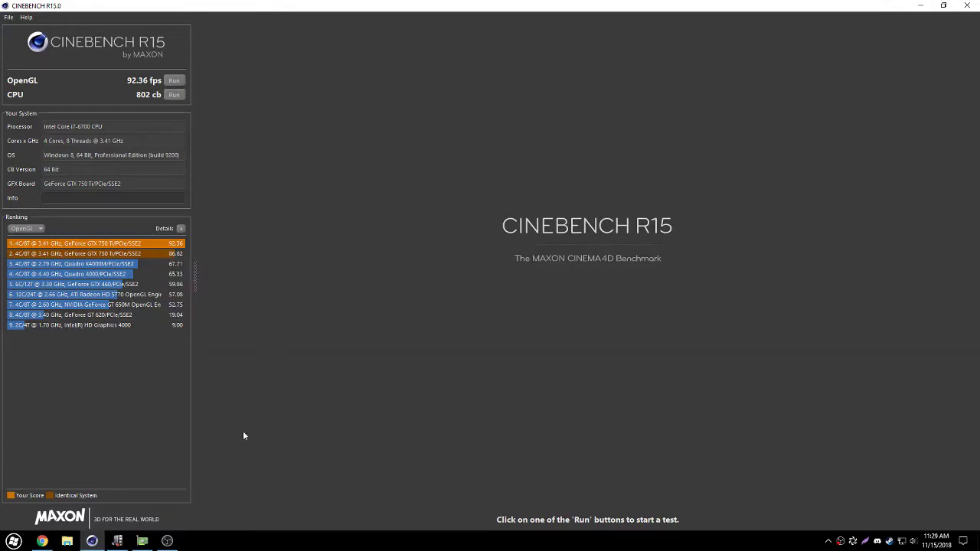
Bring up GPU-Z's GTX 750 Ti sensor readings: 36 °C, 91% load, 29.5 W
left_click(142, 540)
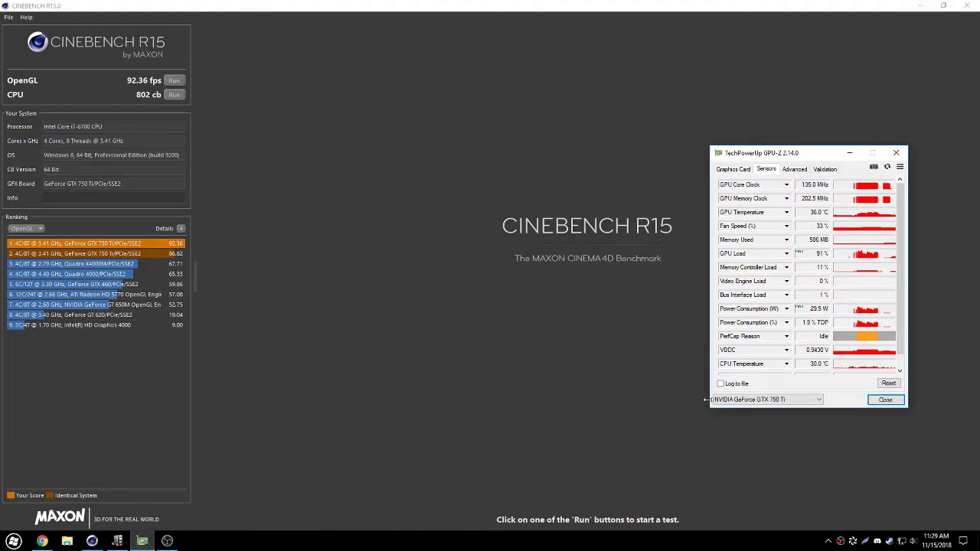